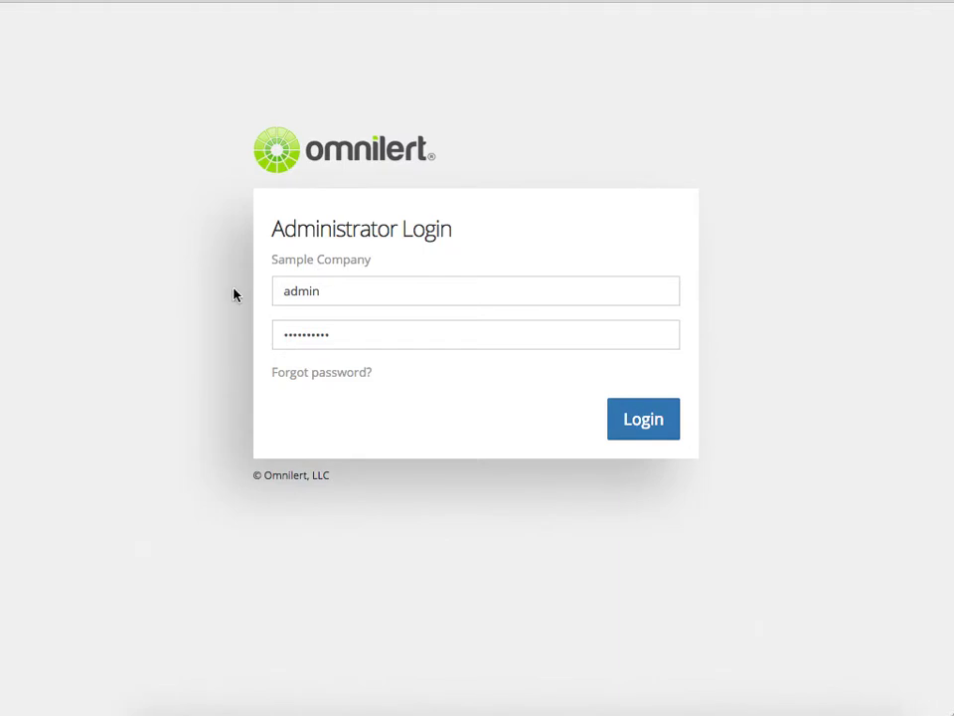
# - Sign in with the administrator credentials and decline Firefox's offer to save the login
pyautogui.click(659, 423)
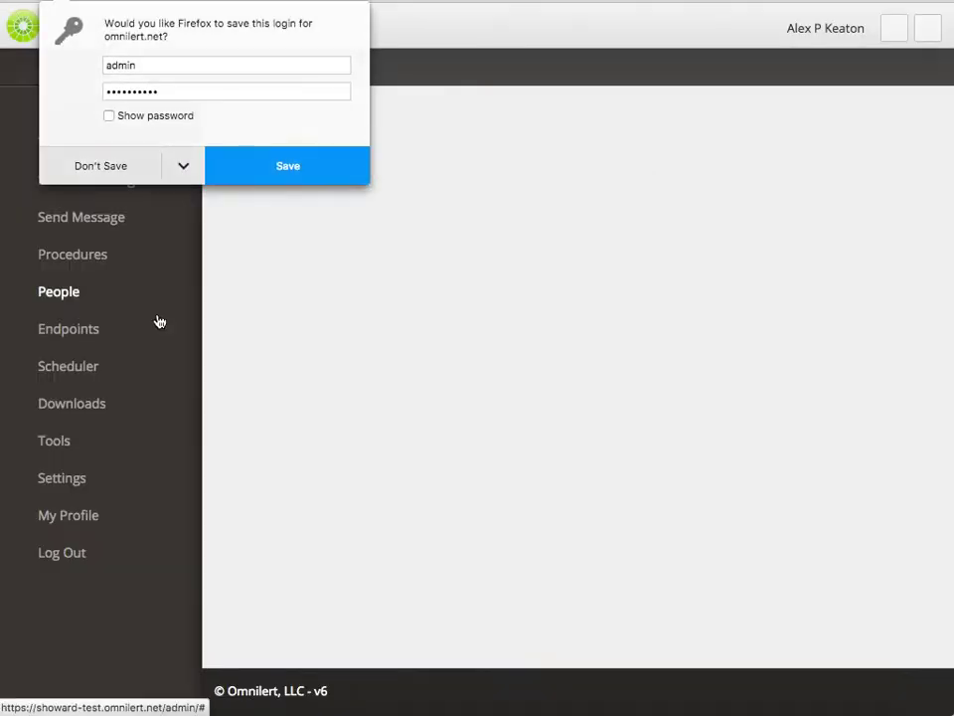
pyautogui.click(129, 175)
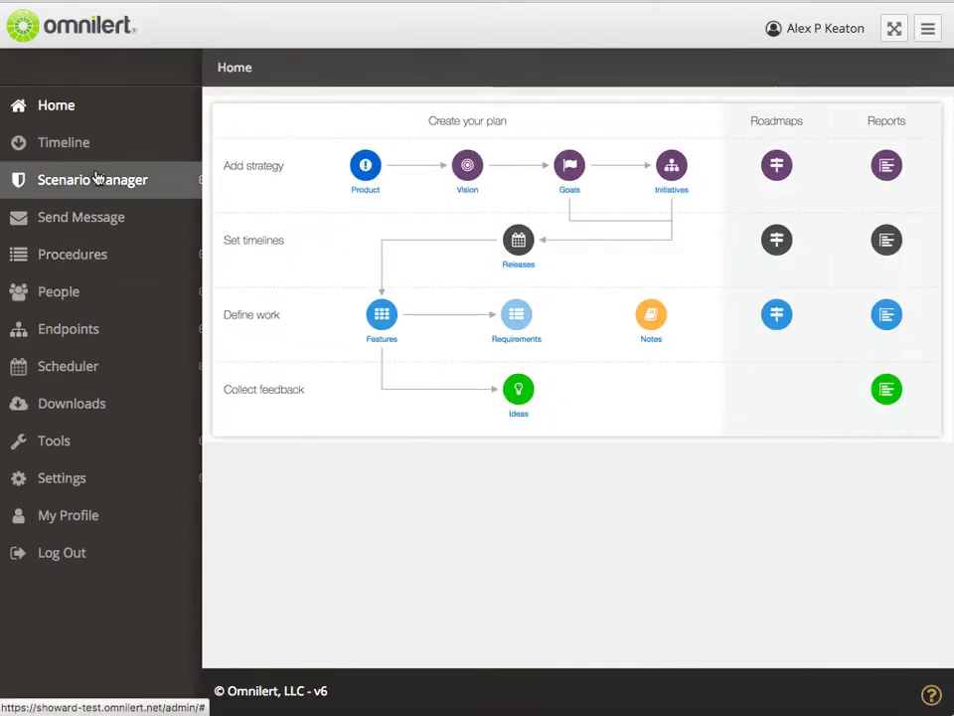
# - Start a new trigger under Scenario Manager > Triggers with type SMTP
pyautogui.click(96, 178)
pyautogui.click(74, 320)
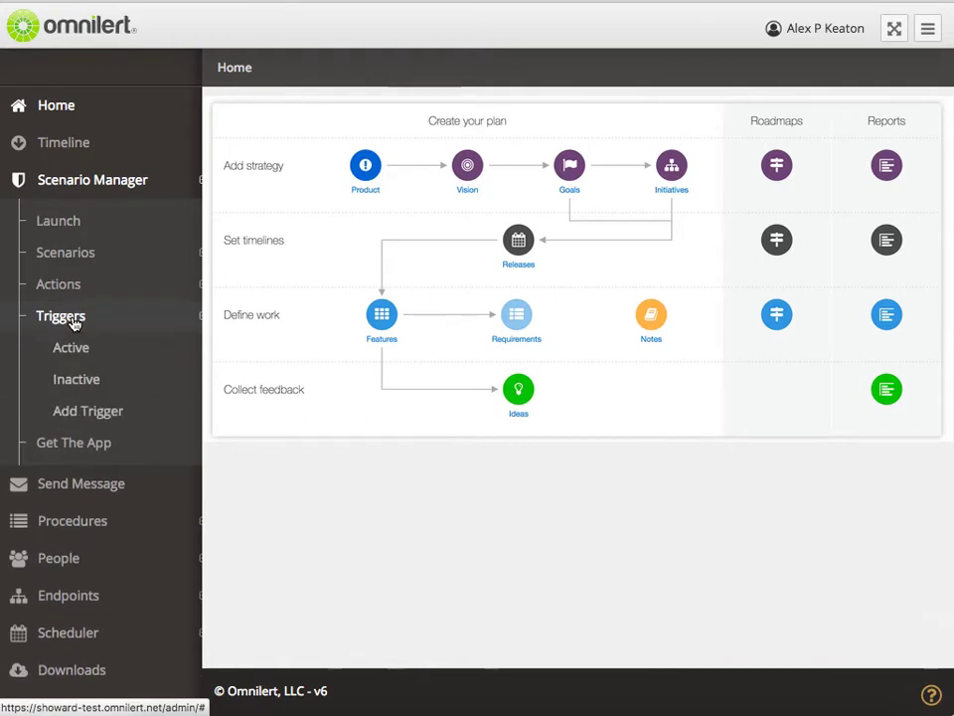
pyautogui.click(87, 412)
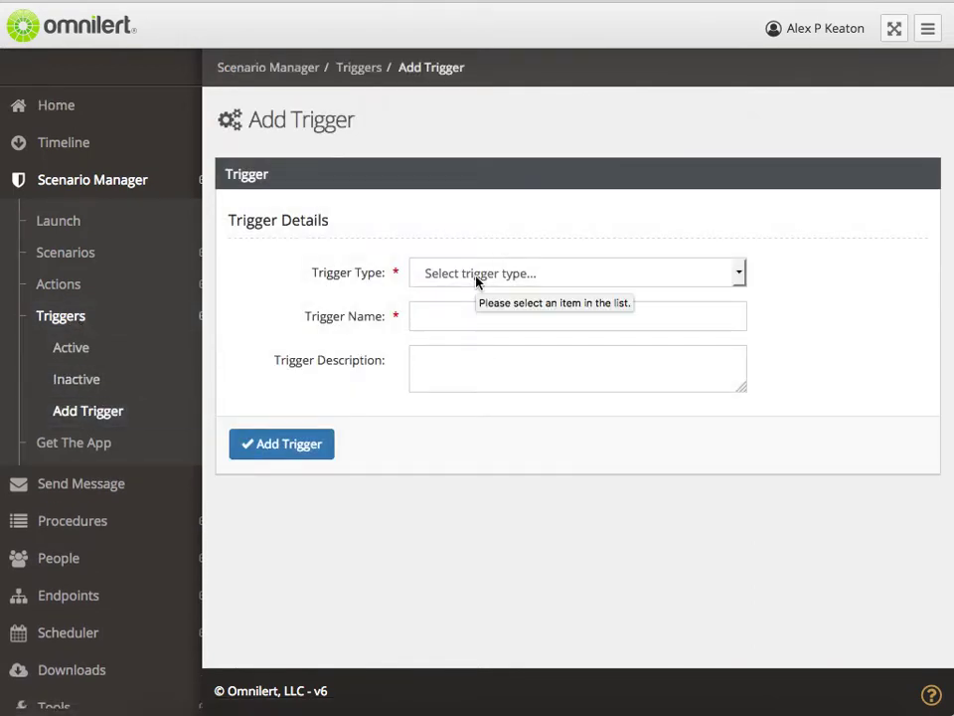
pyautogui.click(476, 281)
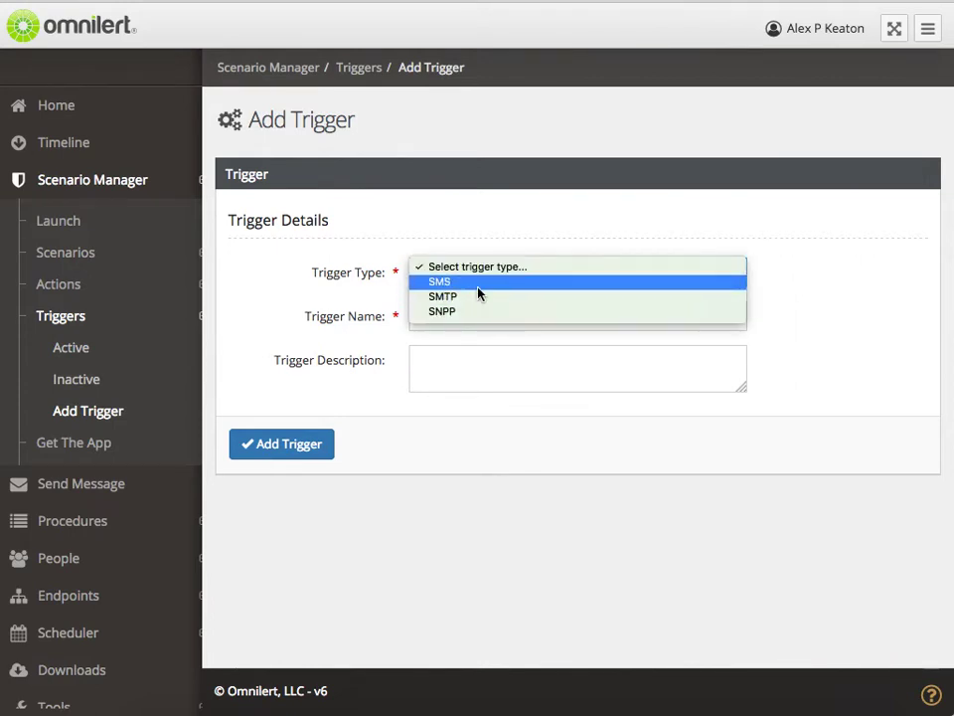
pyautogui.click(476, 301)
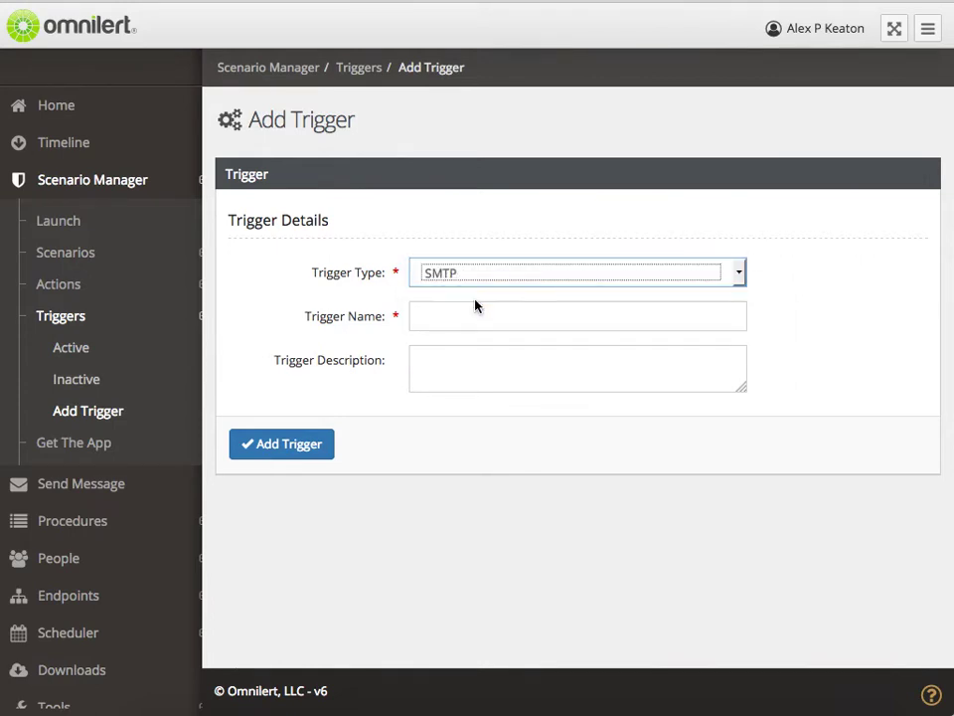
# - Name the trigger 'Email Trigger 1', describe it as 'Trigger via email', and add it
pyautogui.click(451, 317)
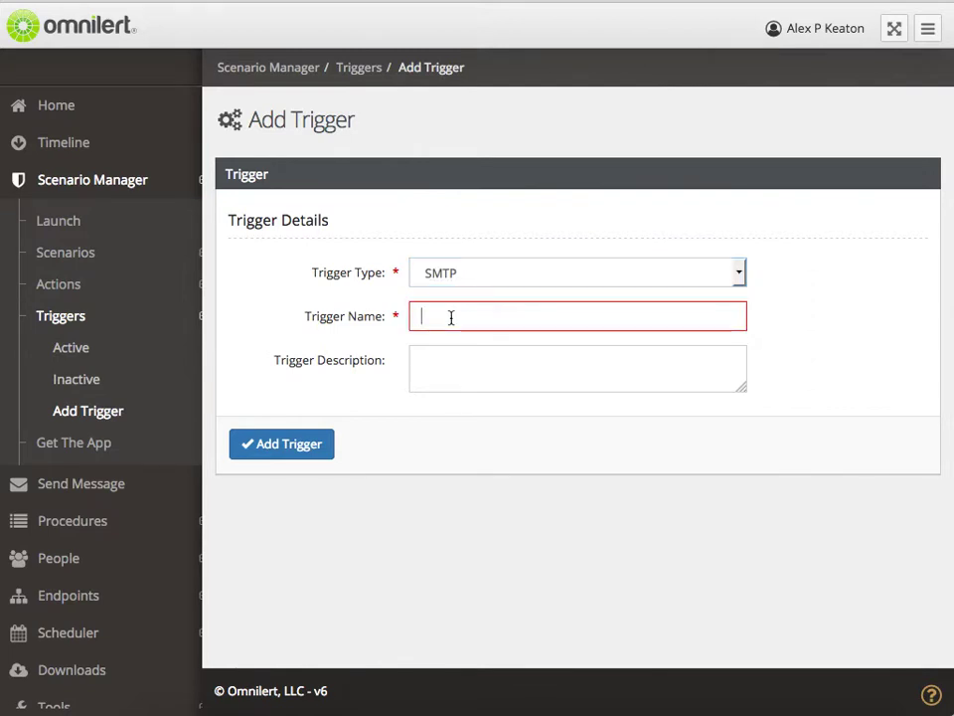
pyautogui.write('Email')
pyautogui.press('Down')
pyautogui.press('Return')
pyautogui.press('Tab')
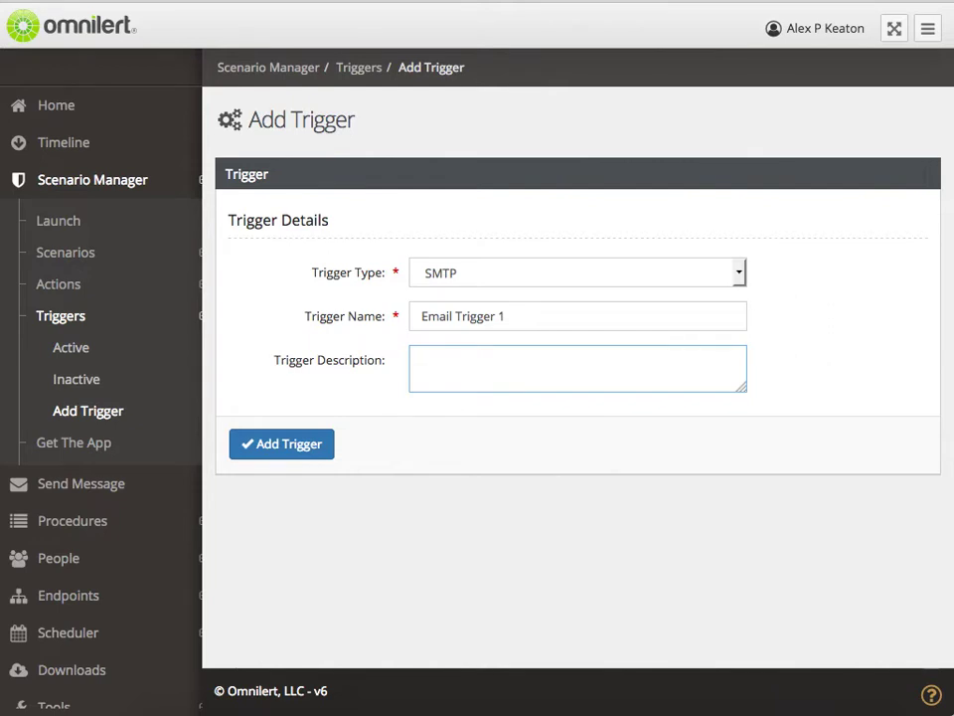
pyautogui.write('Trigger via email')
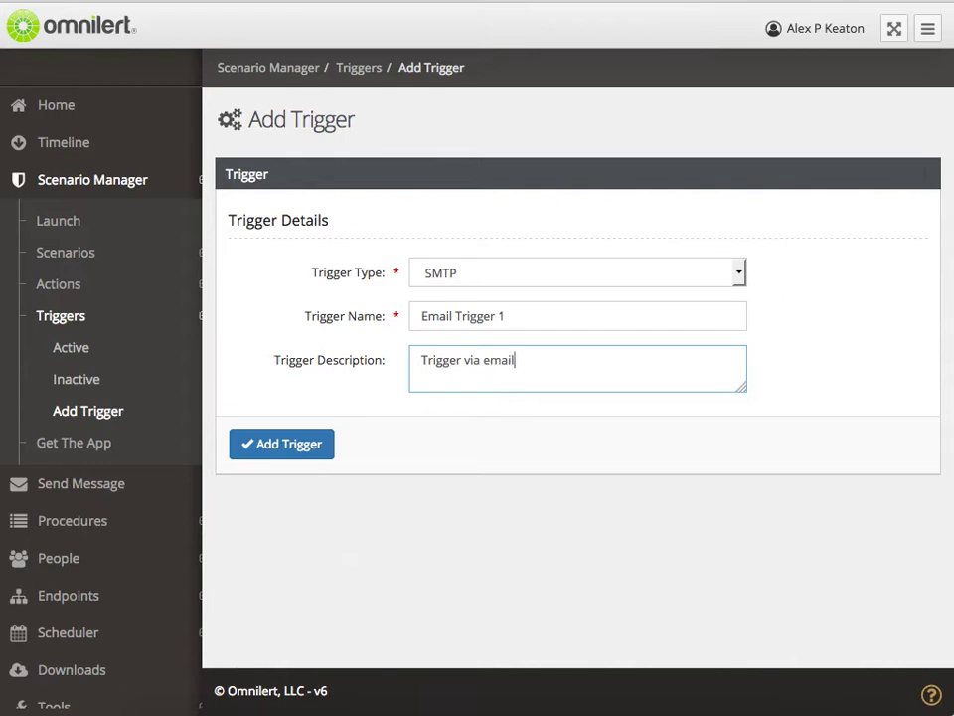
pyautogui.click(282, 444)
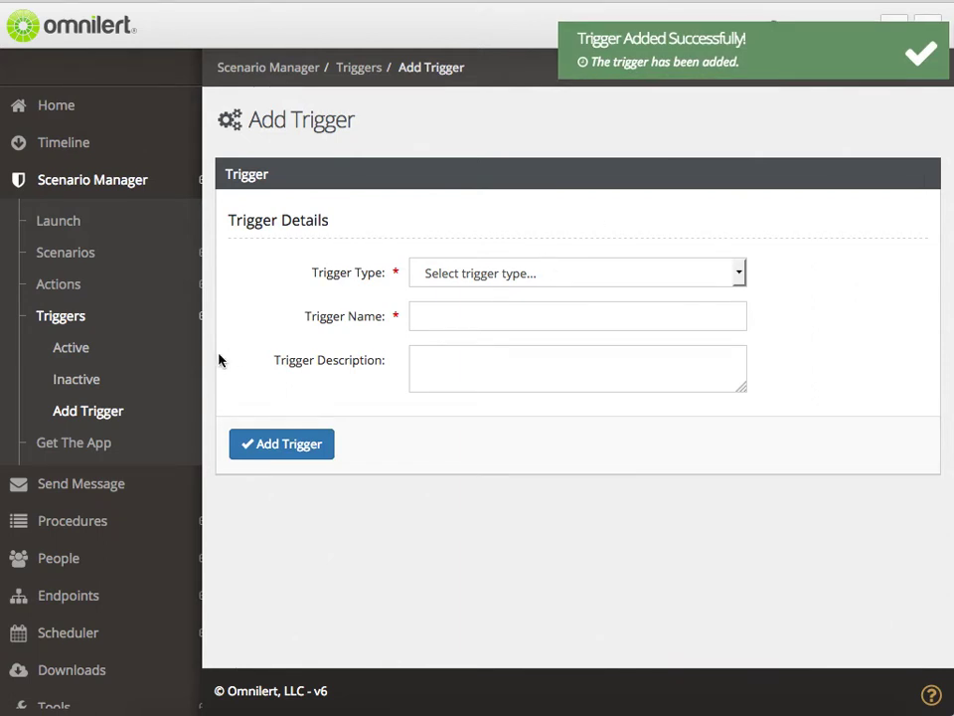
# - Open Email Trigger 1 from the Inactive triggers list and scroll down to its Security Settings
pyautogui.click(74, 382)
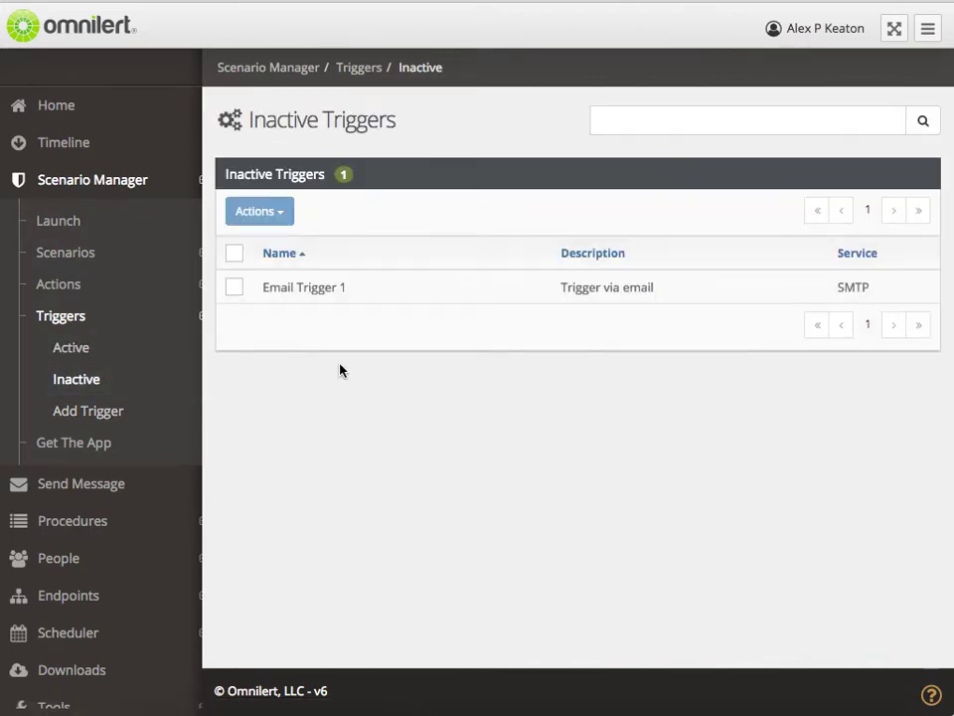
pyautogui.click(418, 289)
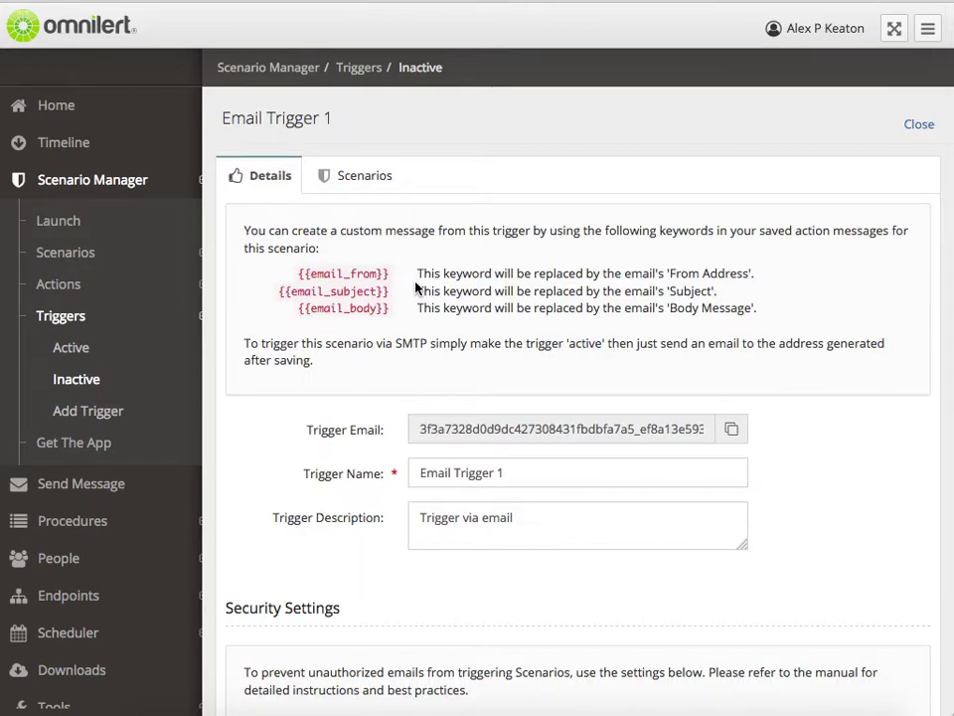
pyautogui.scroll(-2, 416, 288)
pyautogui.scroll(-2, 415, 288)
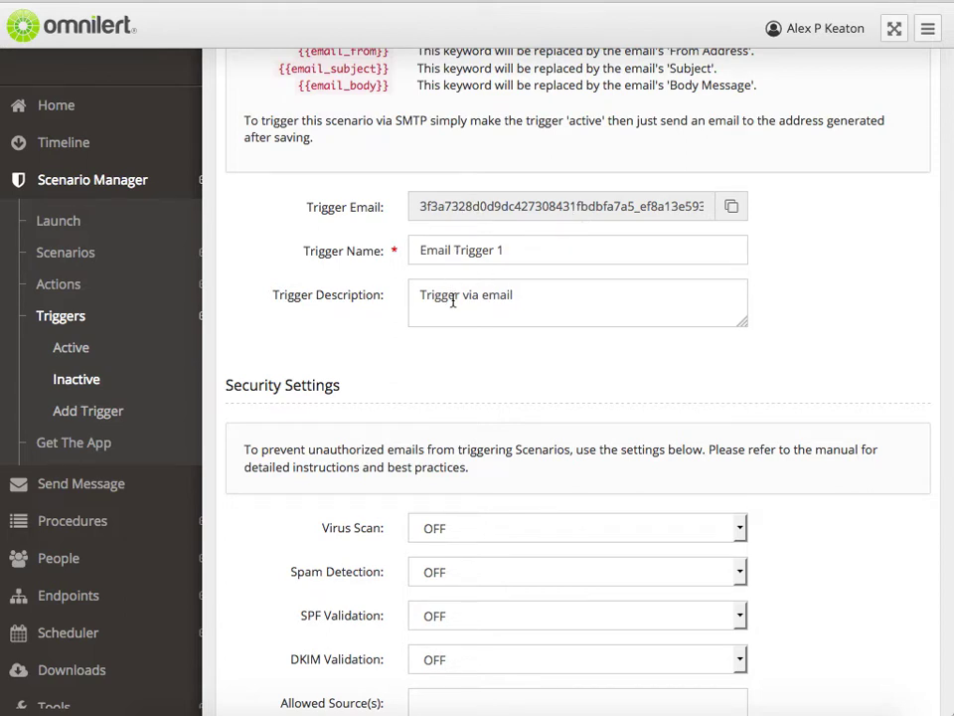
pyautogui.scroll(-2, 438, 328)
pyautogui.scroll(-4, 452, 305)
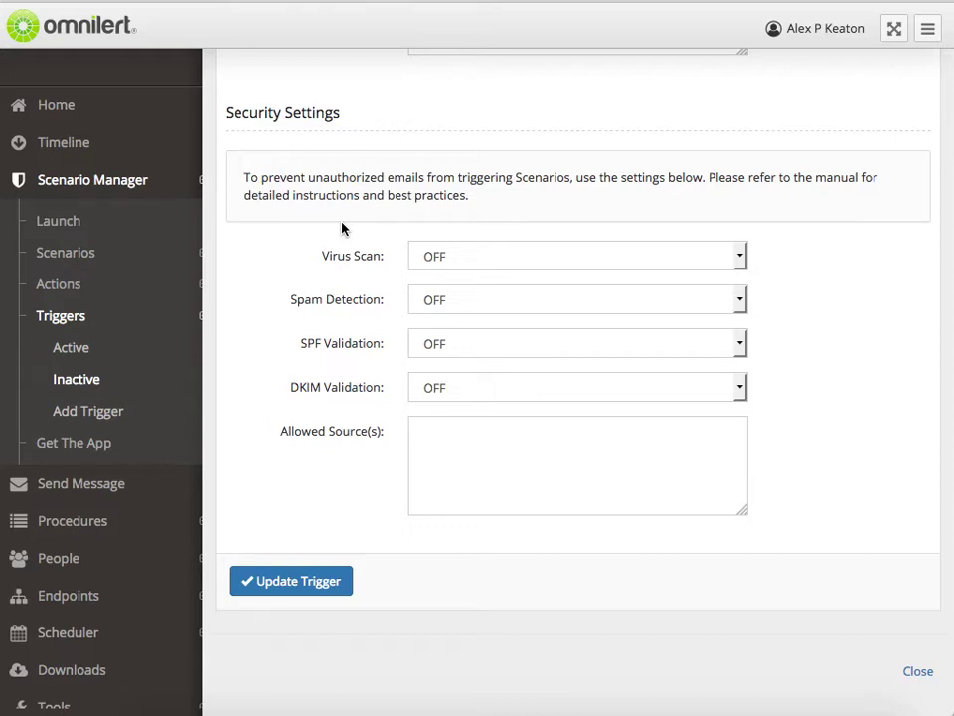
# - Set Virus Scan to PASS and SPF Validation to GRAY, then select the Allowed Source(s) box
pyautogui.click(474, 258)
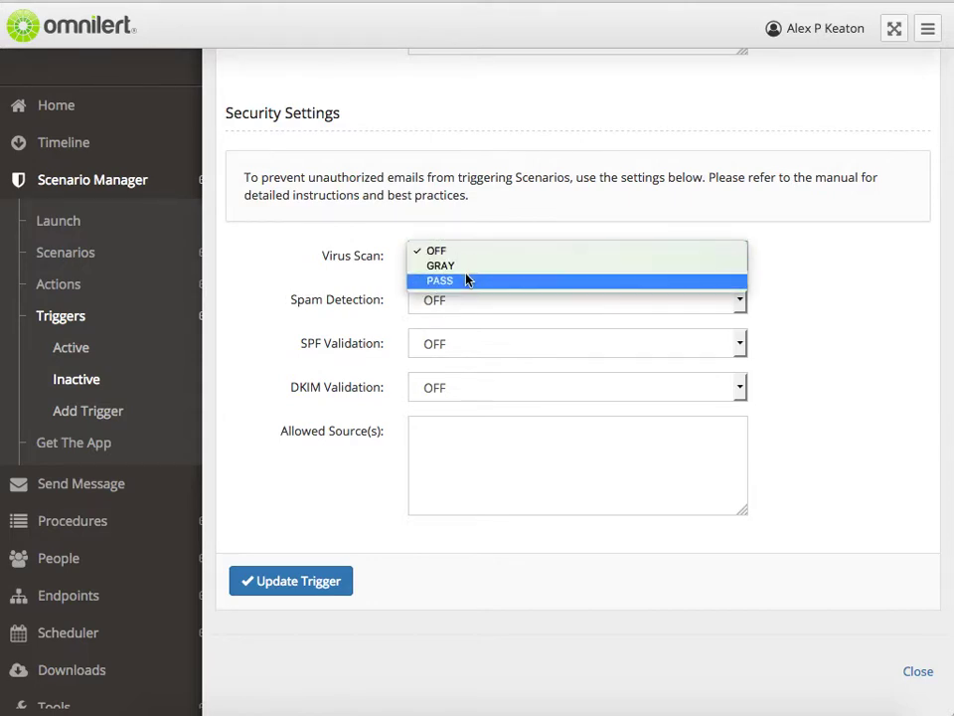
pyautogui.click(467, 281)
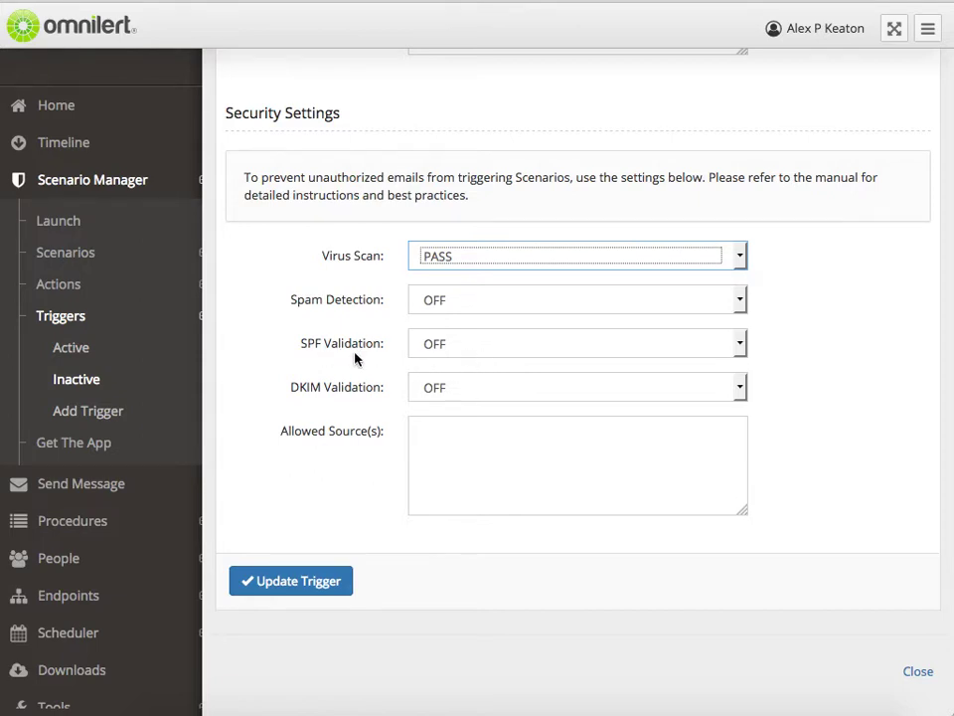
pyautogui.click(435, 356)
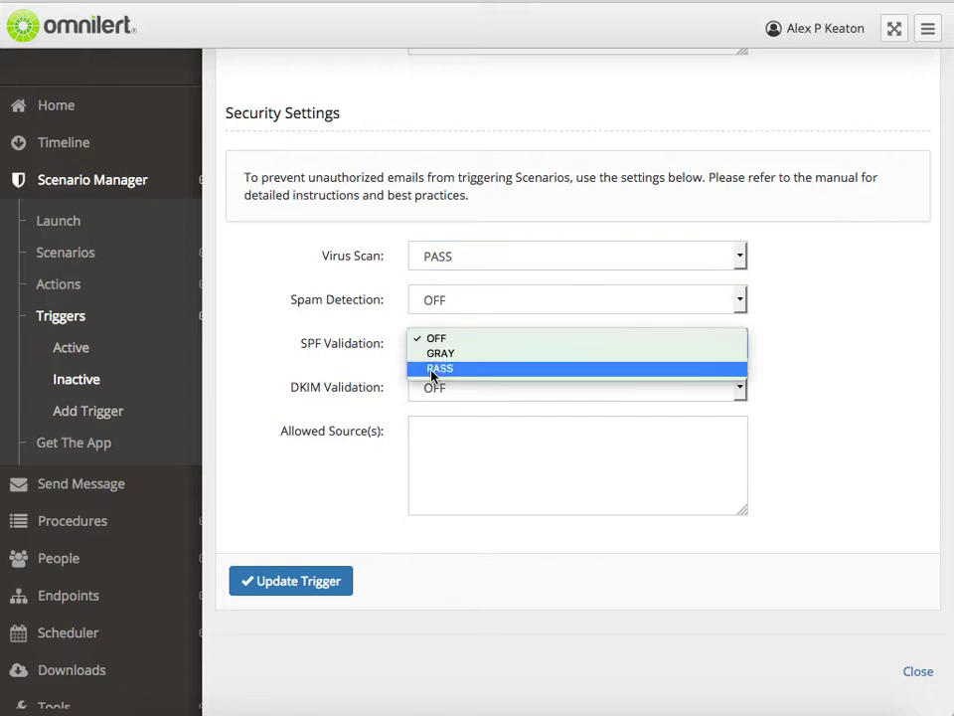
pyautogui.click(435, 369)
pyautogui.click(447, 356)
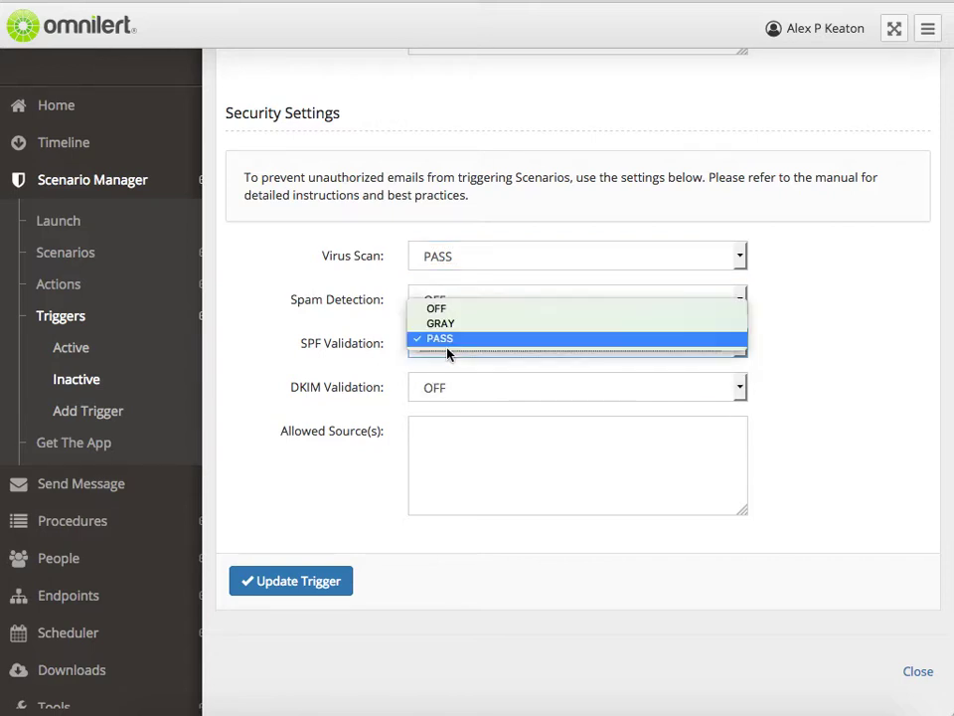
pyautogui.click(455, 325)
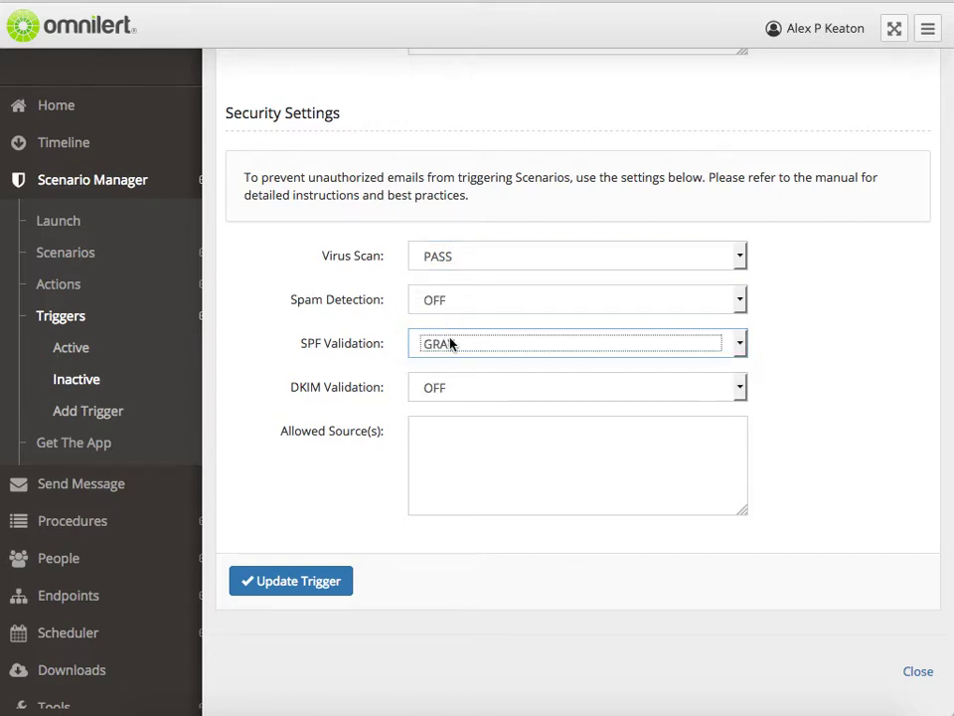
pyautogui.click(449, 342)
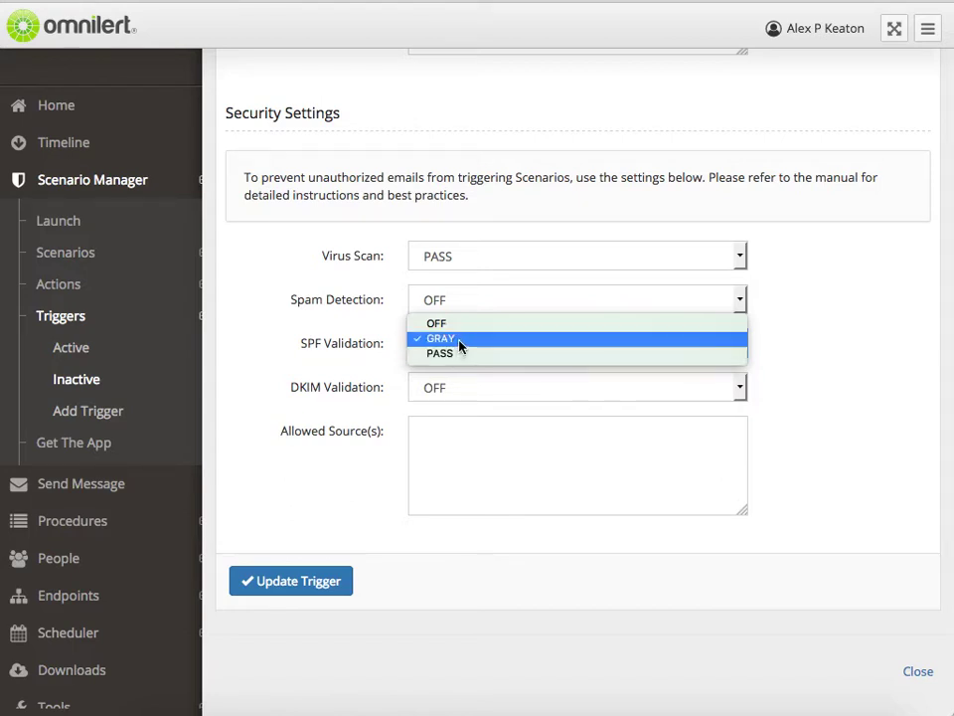
pyautogui.click(458, 339)
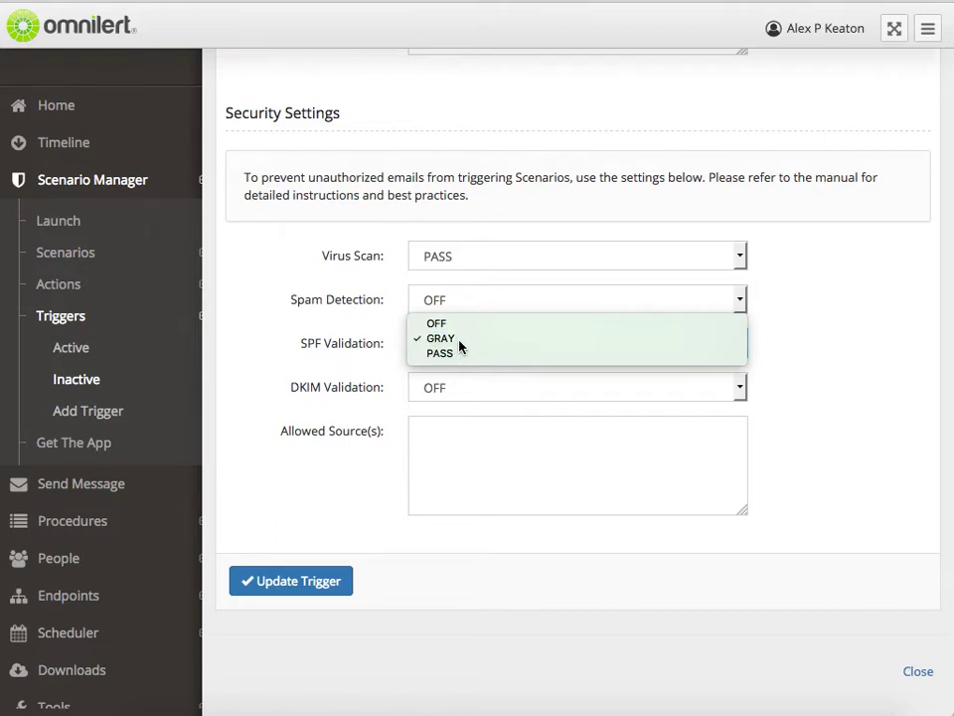
pyautogui.click(441, 424)
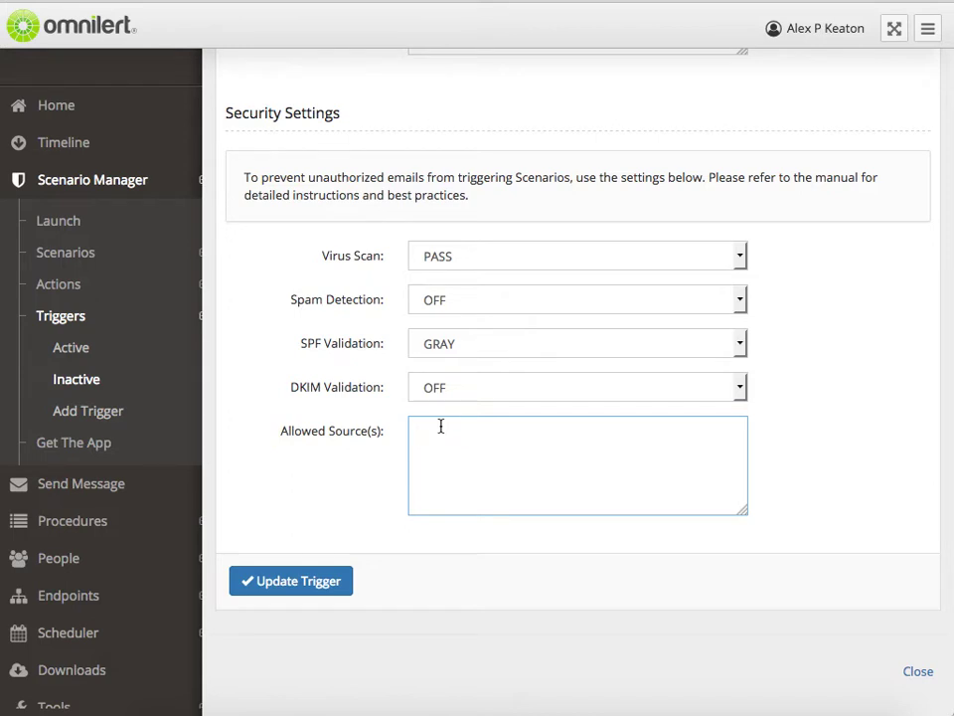
# - Enter the monitoring e-mail address as the allowed source and update the trigger
pyautogui.click(296, 587)
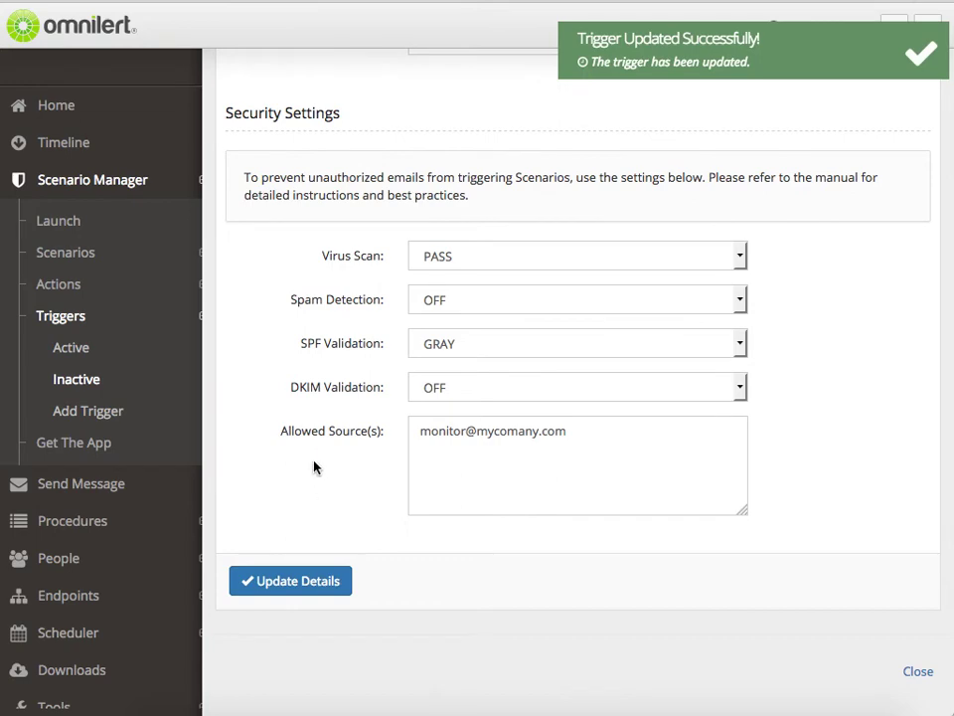
pyautogui.scroll(5, 313, 466)
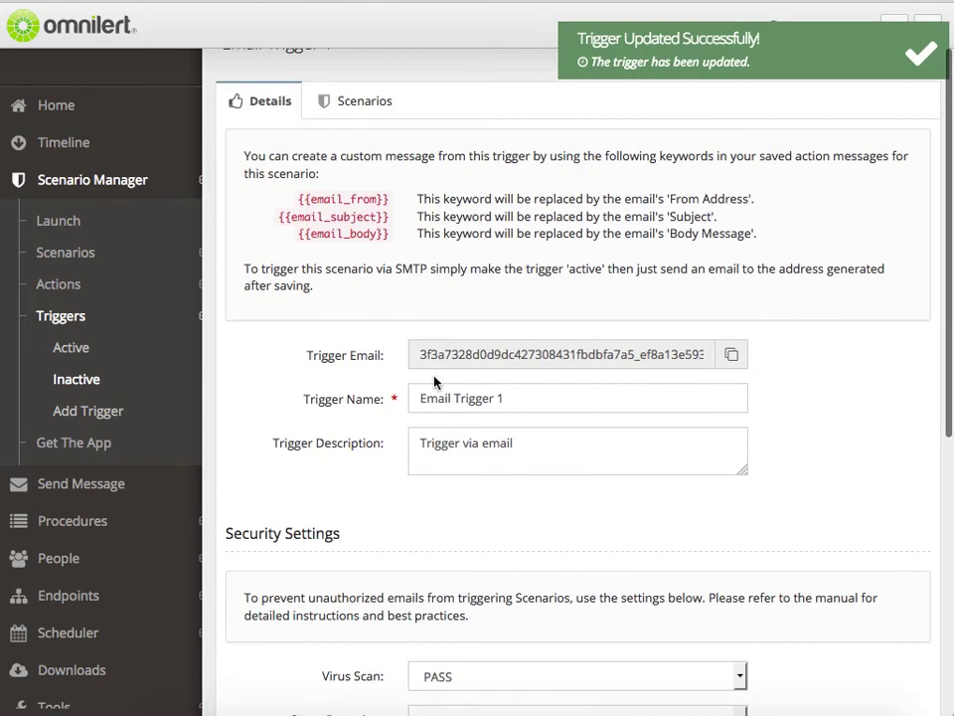
# - Activate Email Trigger 1 through Actions > Activate and view the Active triggers list
pyautogui.click(916, 124)
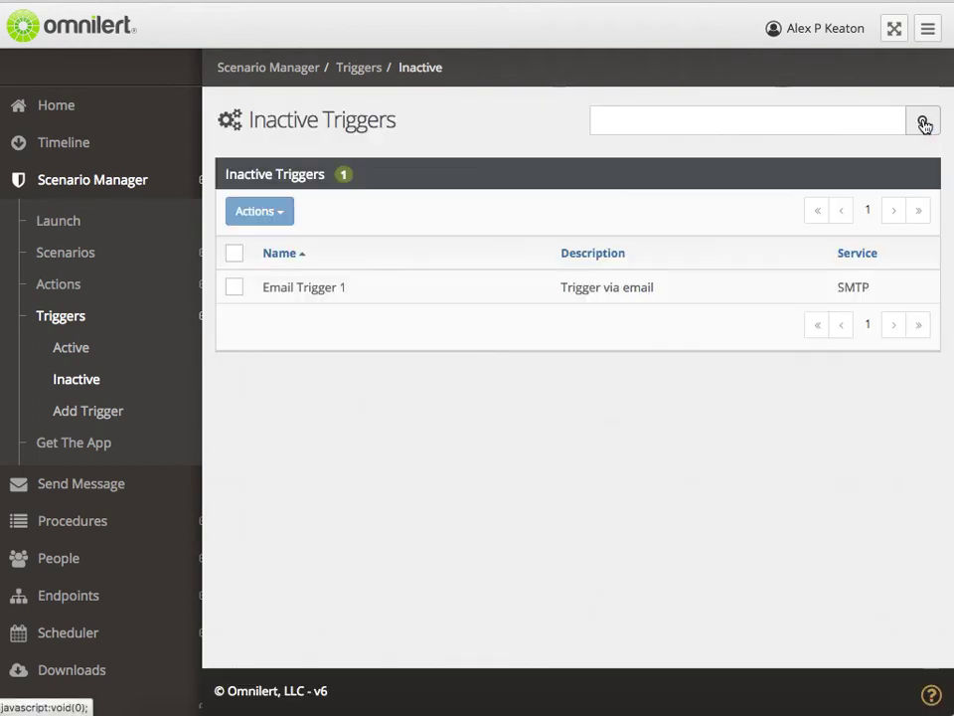
pyautogui.click(235, 290)
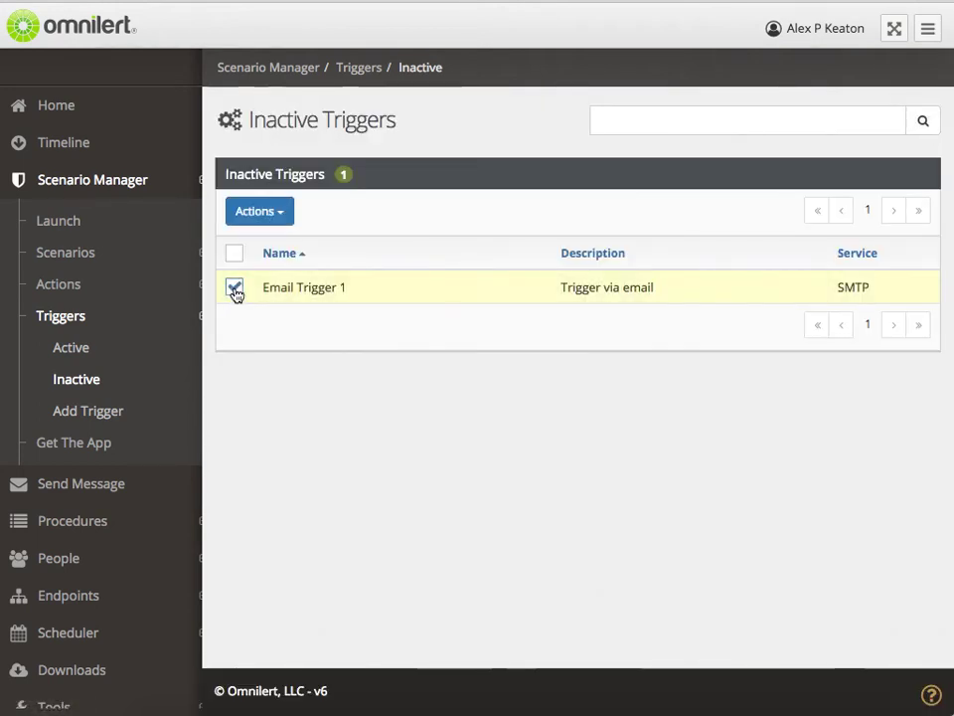
pyautogui.click(284, 216)
pyautogui.click(282, 251)
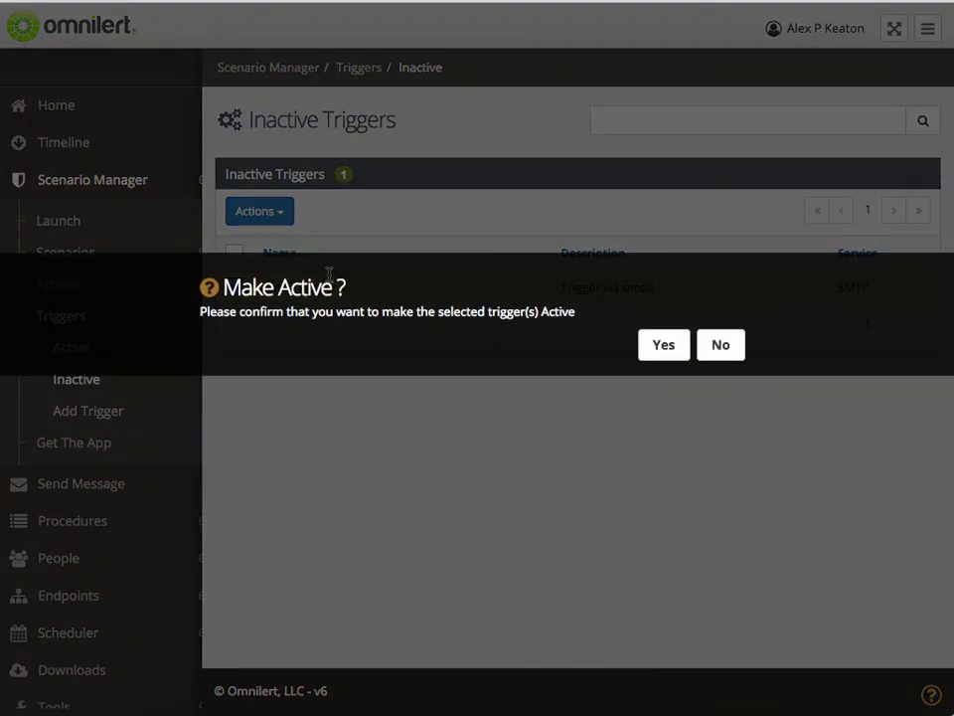
pyautogui.click(671, 353)
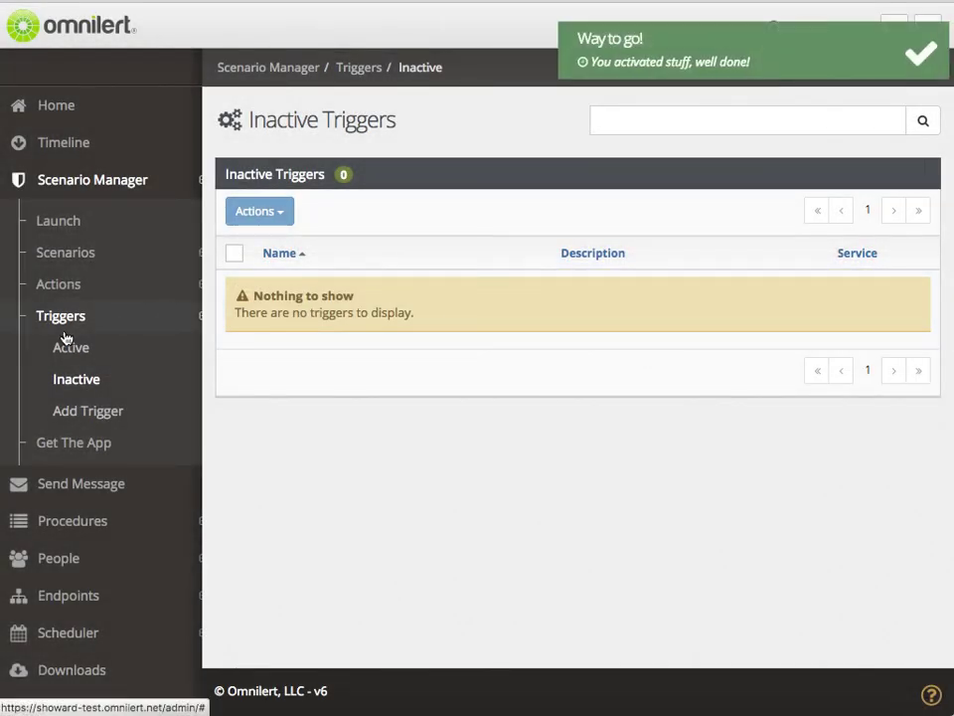
pyautogui.click(60, 347)
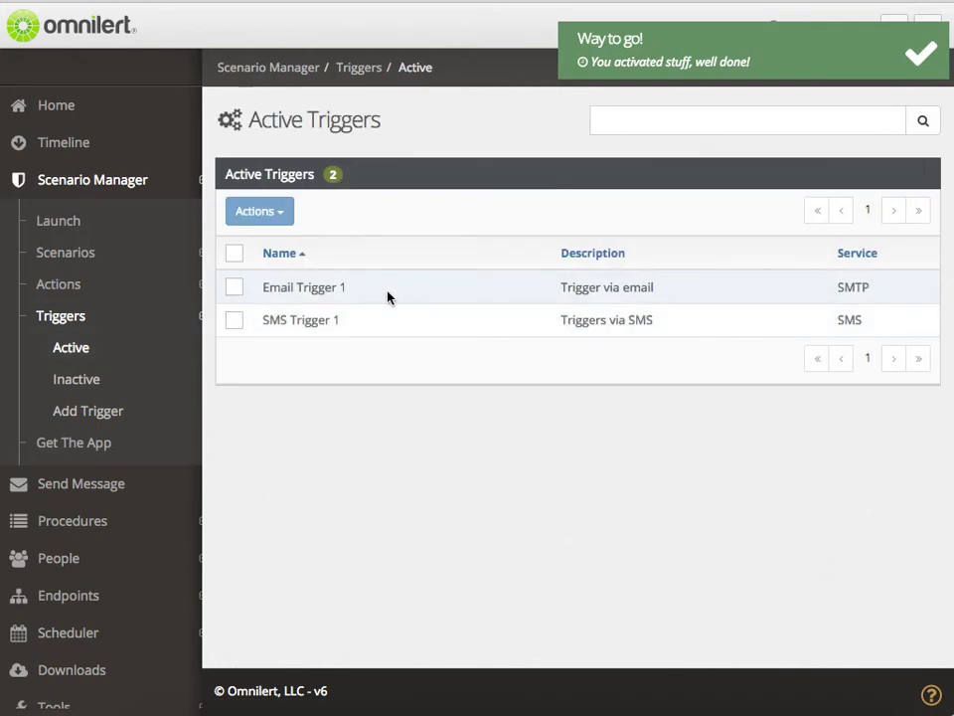
# - On Email Trigger 1's Scenarios tab, choose Network Outage and update the scenario association
pyautogui.click(317, 291)
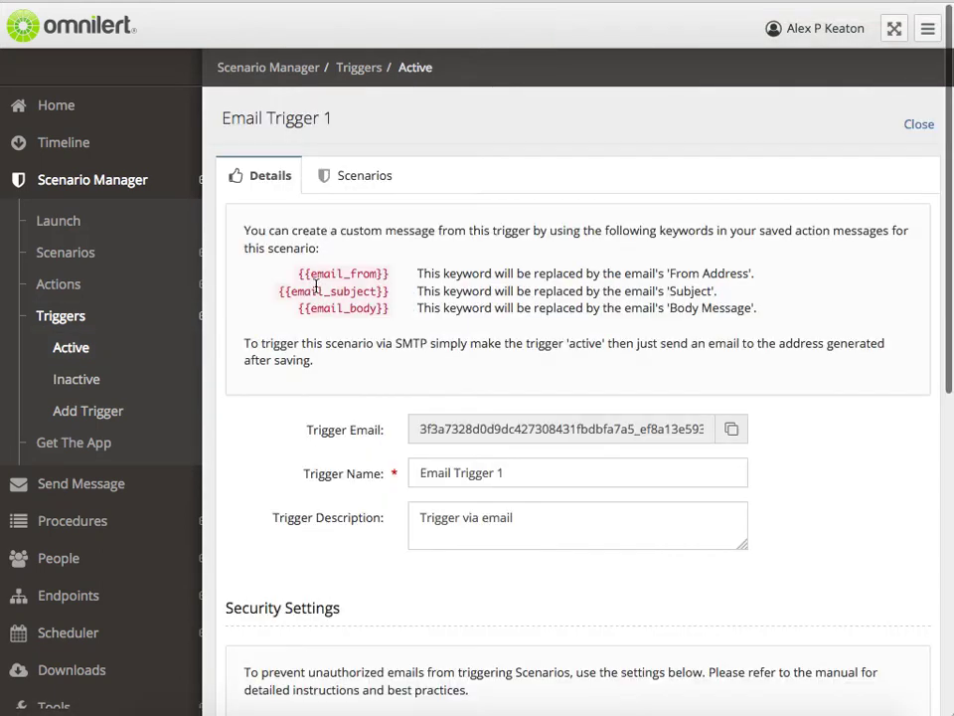
pyautogui.click(364, 186)
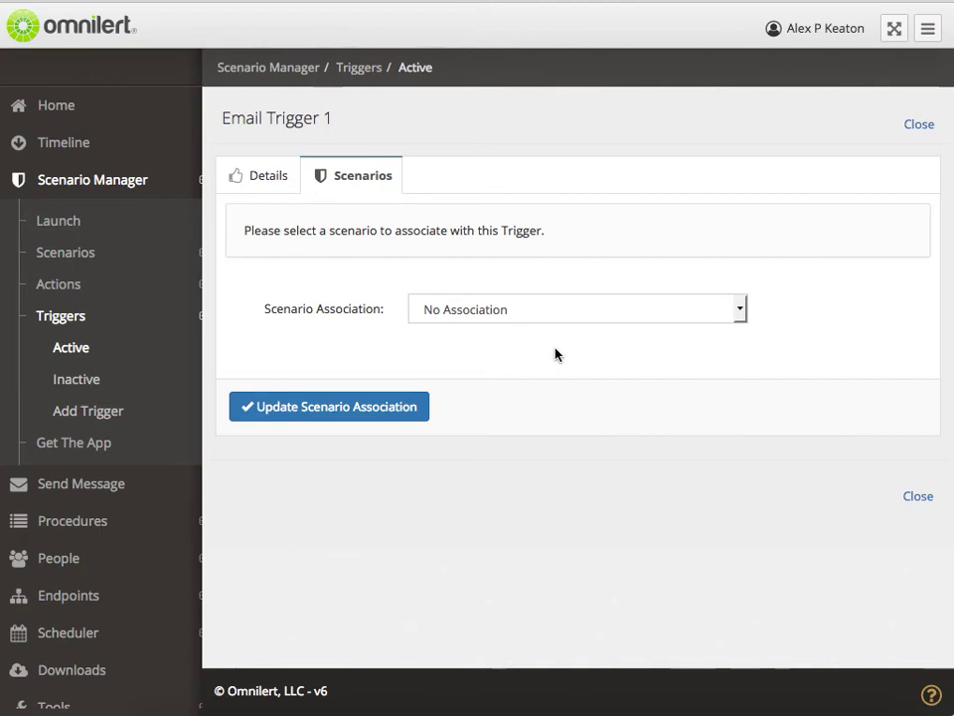
pyautogui.click(567, 317)
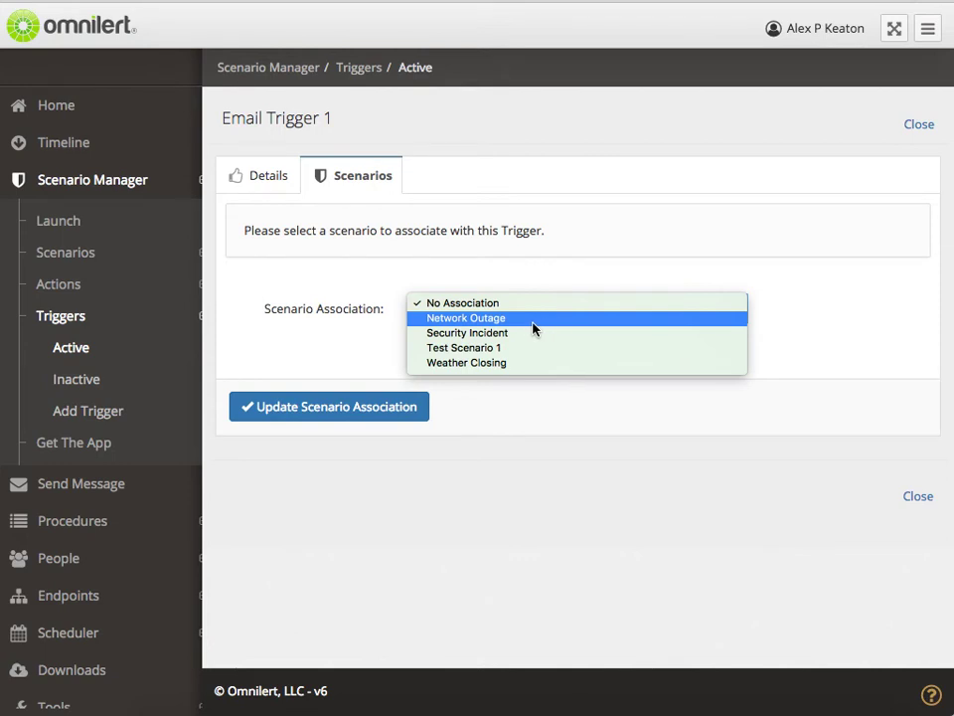
pyautogui.click(460, 318)
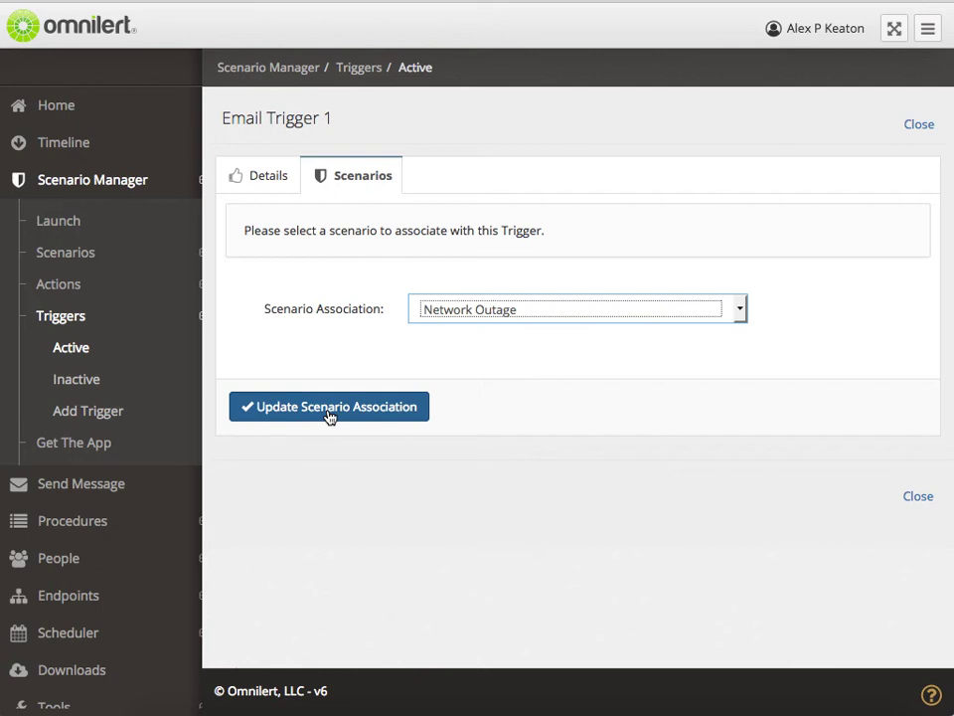
pyautogui.click(330, 407)
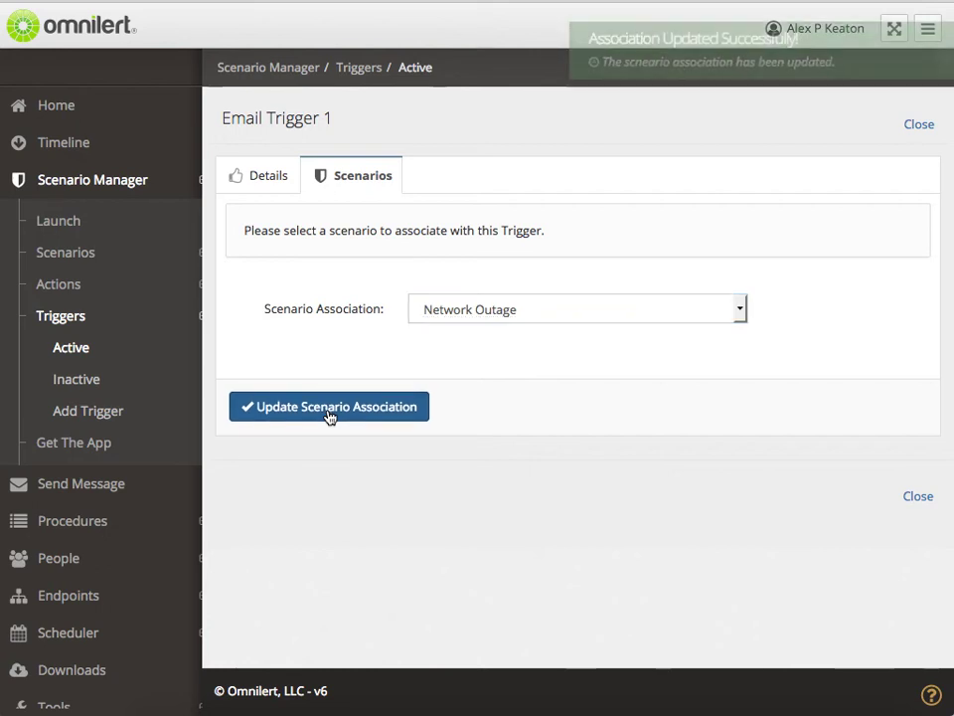
pyautogui.click(271, 171)
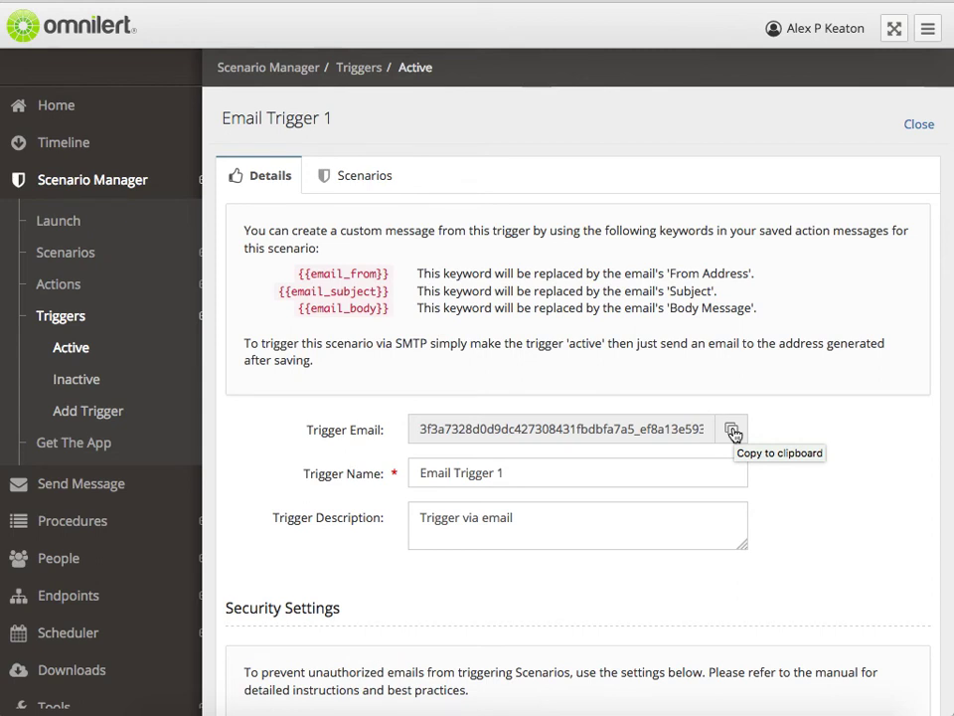
# - Copy the generated Trigger Email address on the Details tab to the clipboard
pyautogui.click(733, 430)
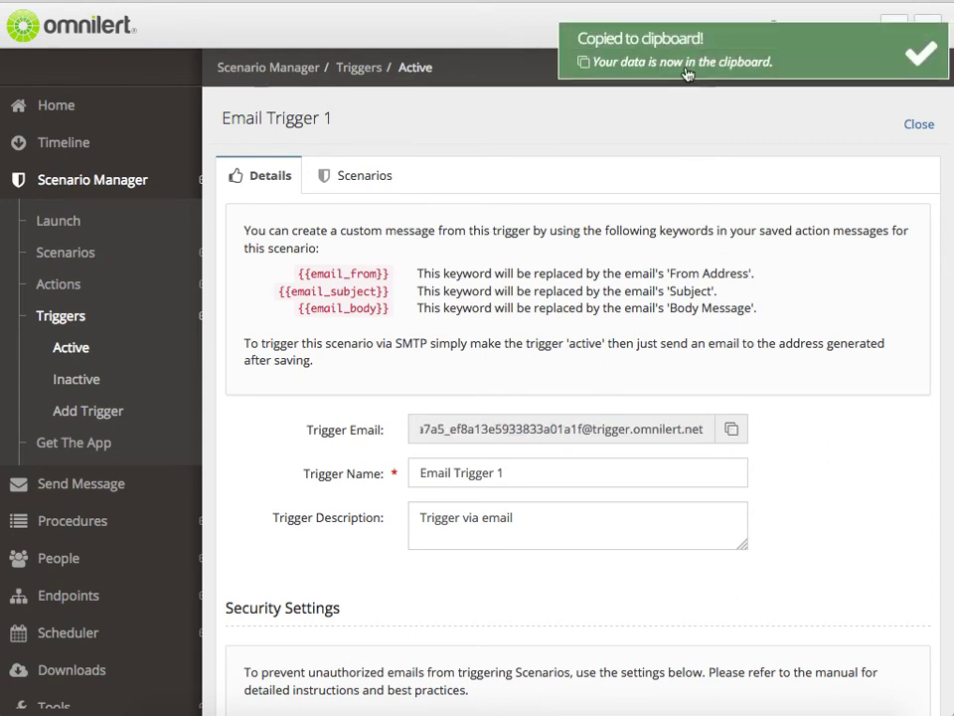